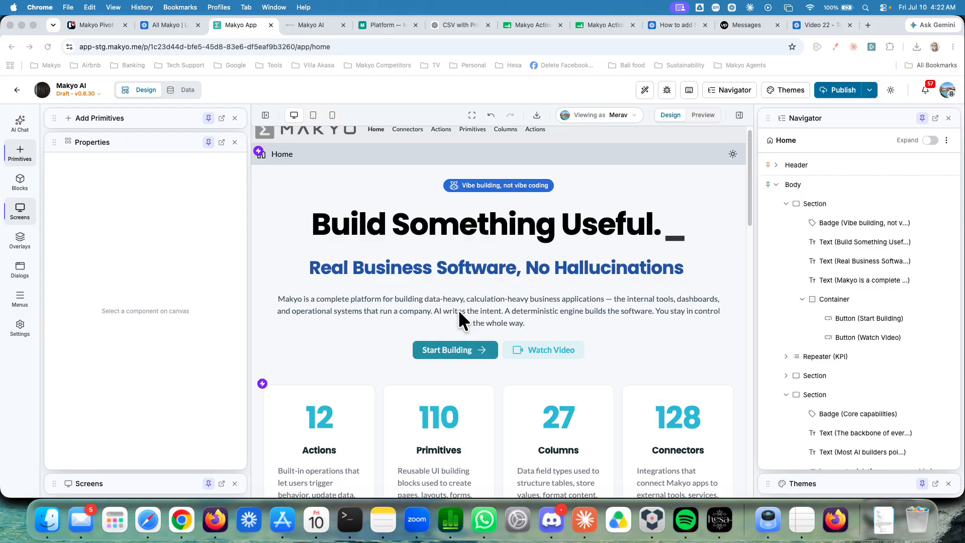
Widen the component tree area and copy the JSON of the "Build Something Useful." heading text in the first section.
scroll(458, 310, down, 10)
scroll(457, 310, up, 10)
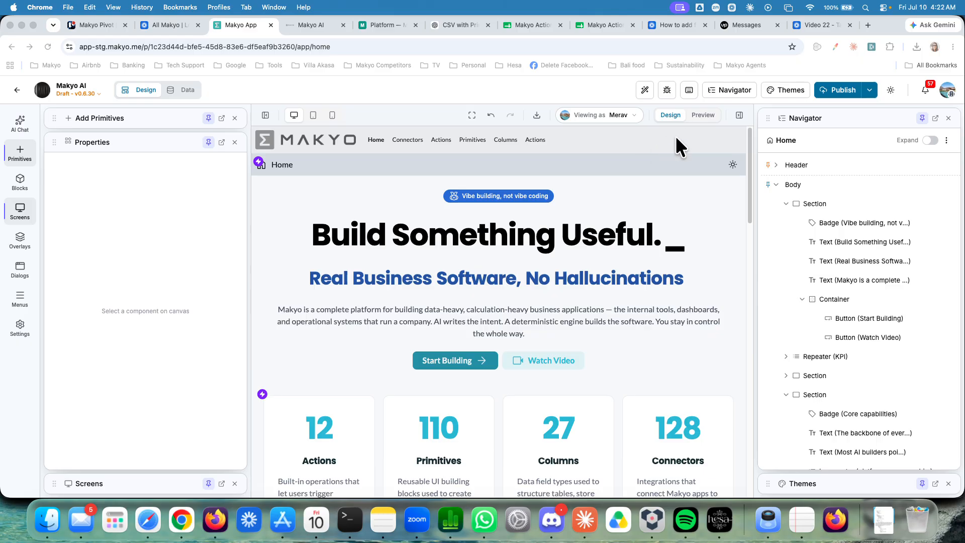
click(608, 238)
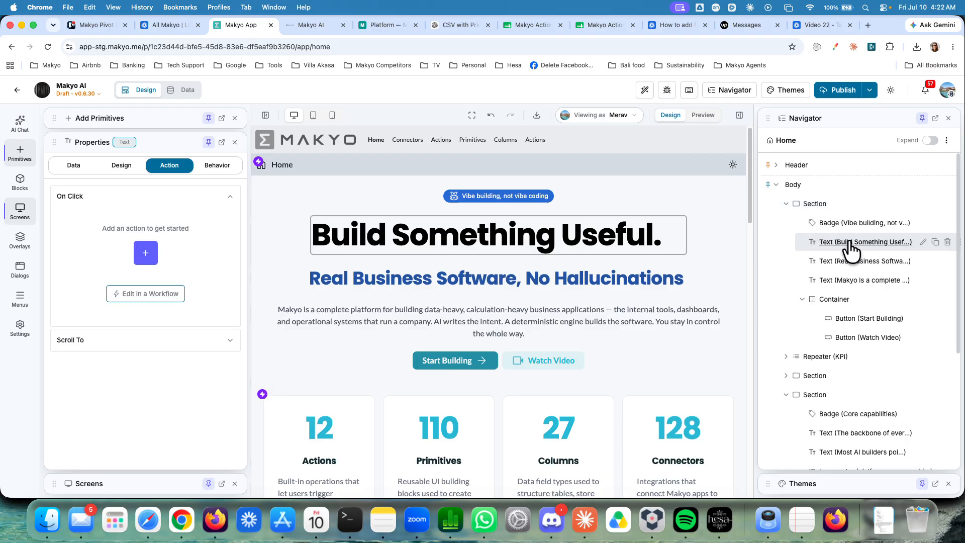
drag(755, 232, 685, 232)
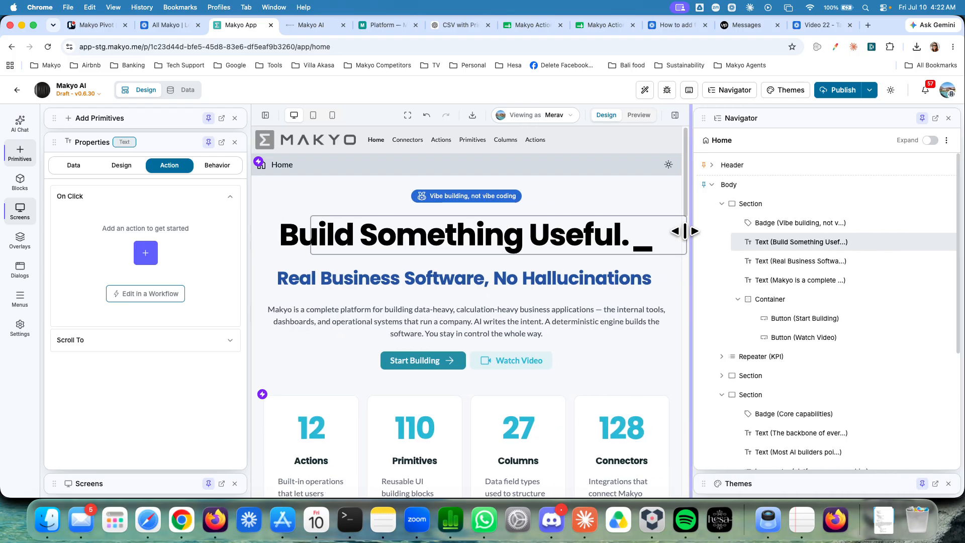
click(888, 242)
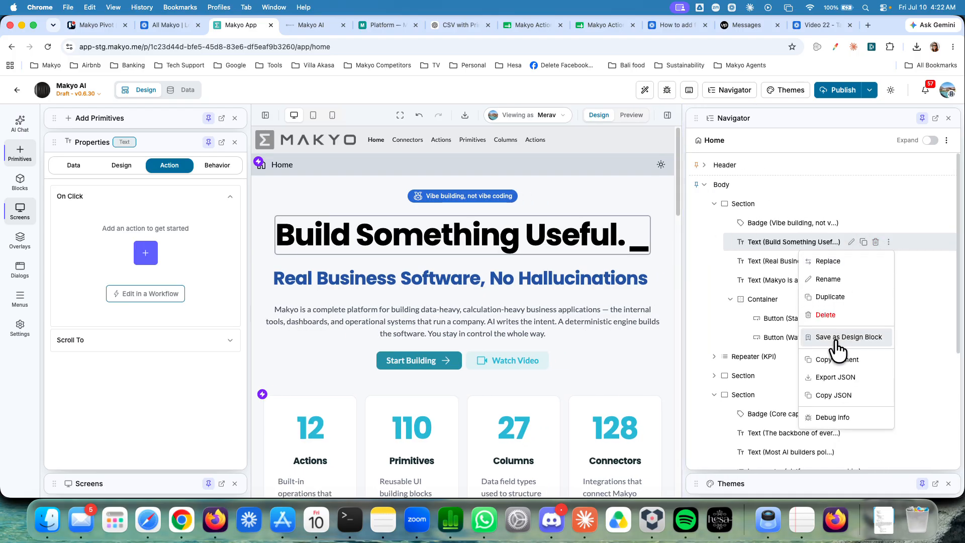
click(819, 396)
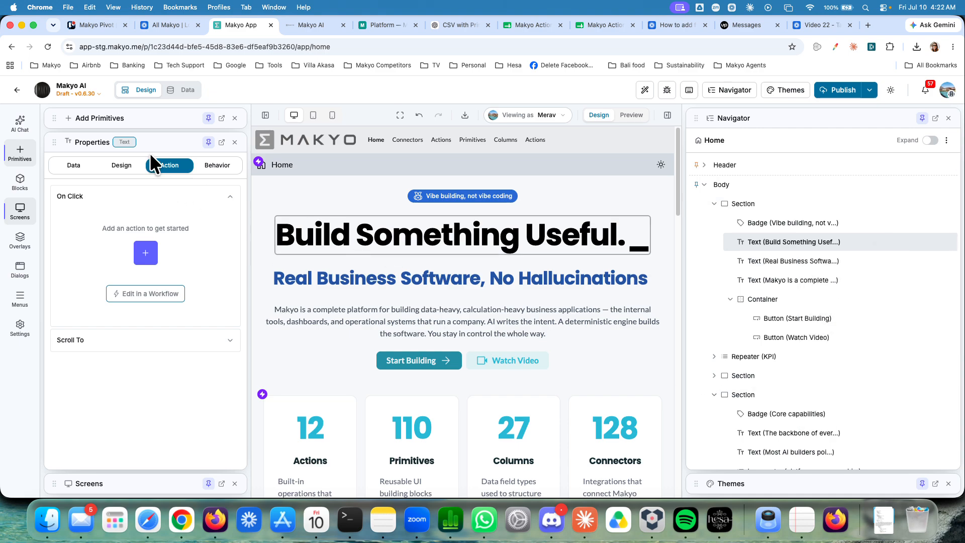
Import the heading from the copied JSON onto the Home screen, and delete the imported duplicate.
click(161, 118)
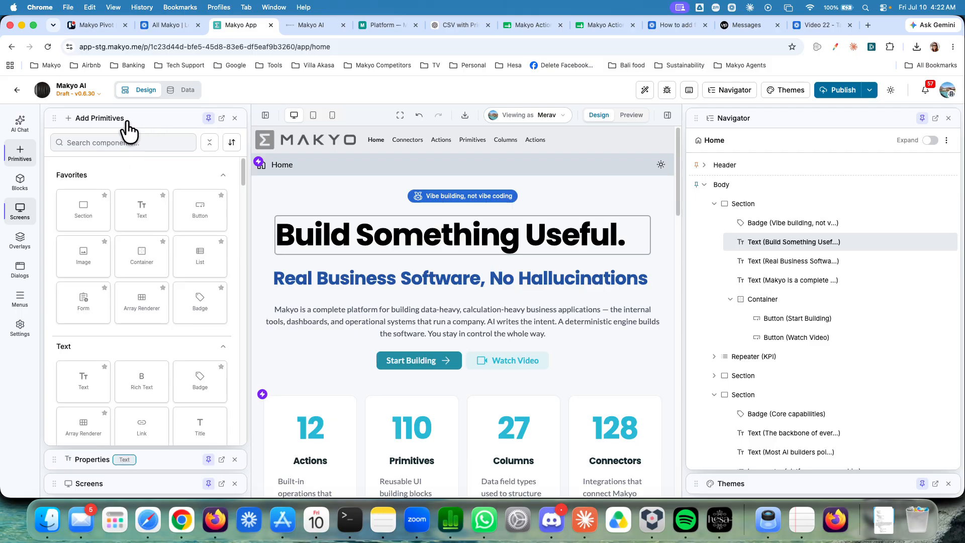
click(232, 143)
click(183, 180)
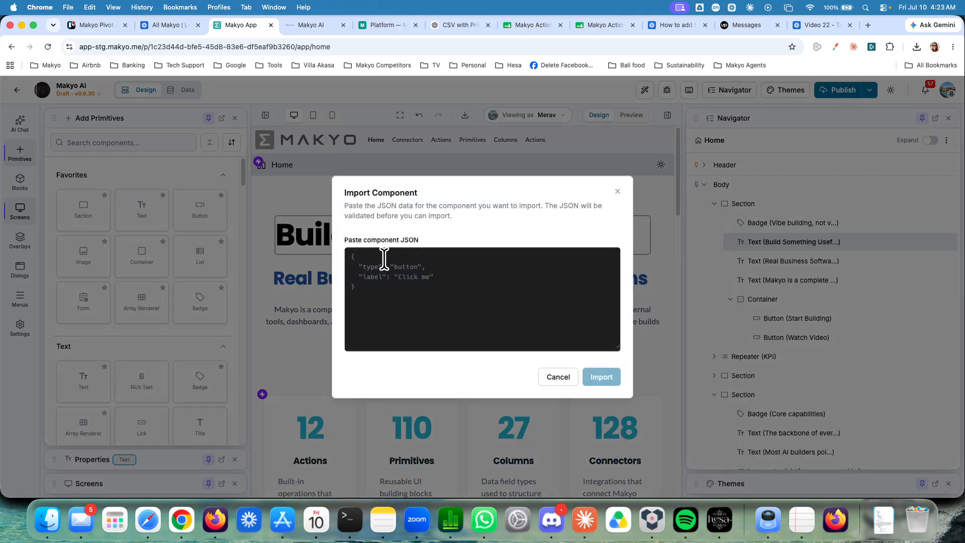
key(super+v)
click(593, 391)
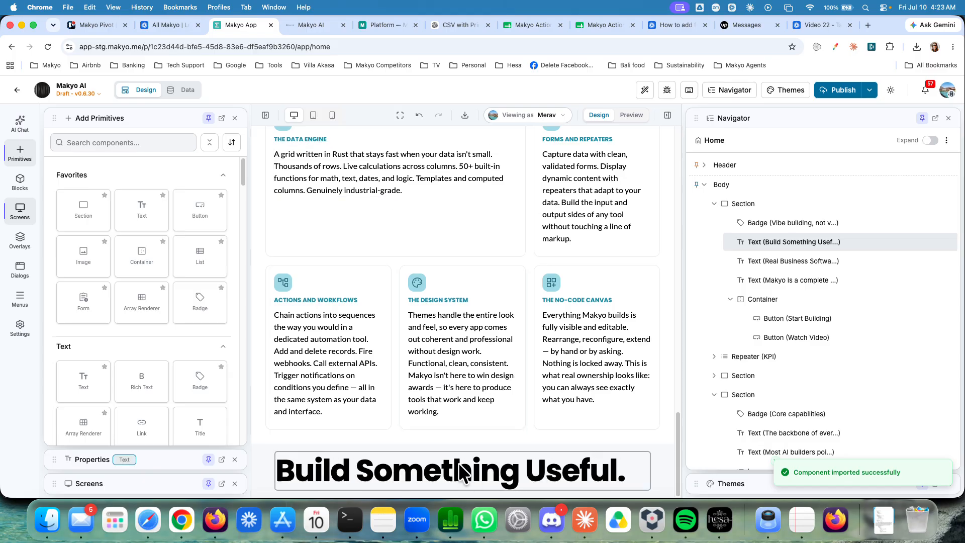
right_click(417, 480)
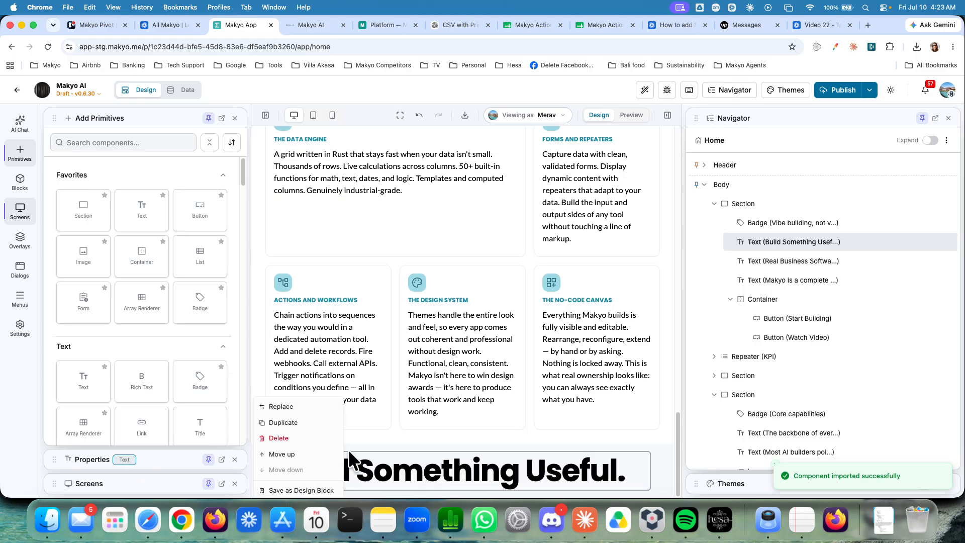
click(304, 439)
Export the original "Build Something Useful." heading text as a JSON file.
click(810, 241)
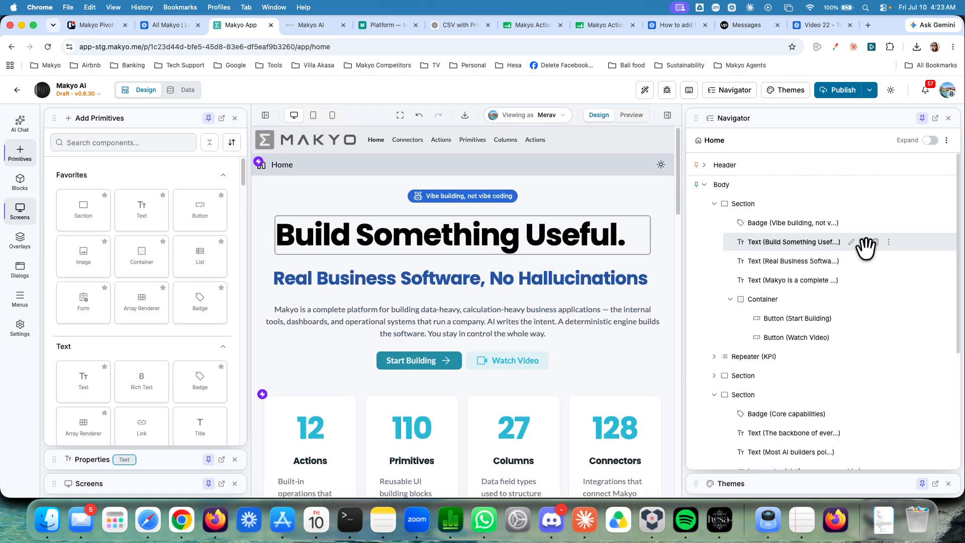
click(889, 241)
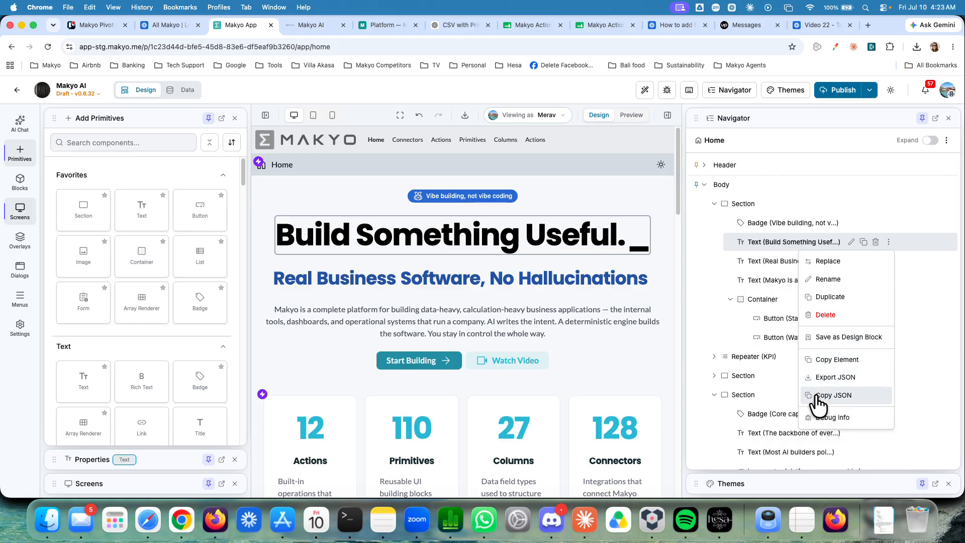
click(835, 379)
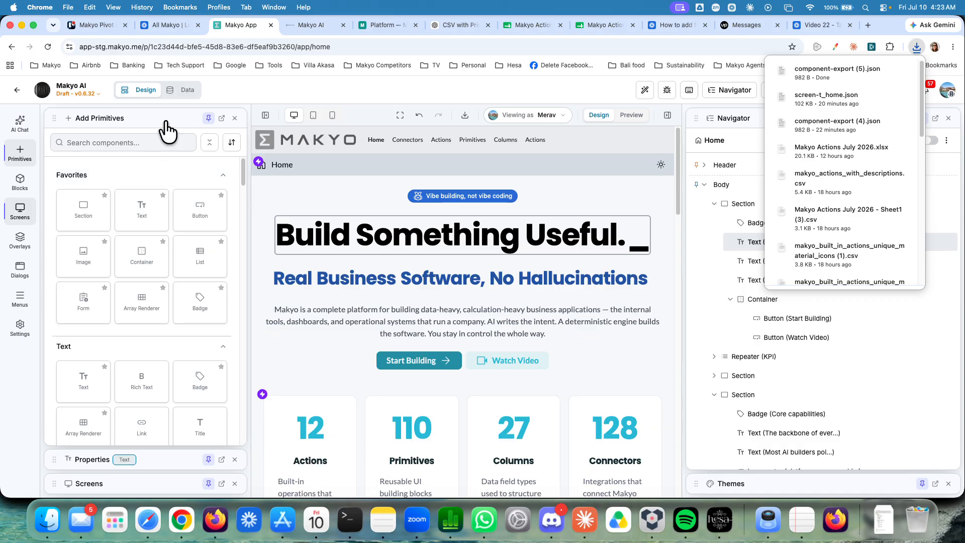
Import component-export (5).json from the Downloads folder onto the Home screen, and delete the imported heading.
click(230, 143)
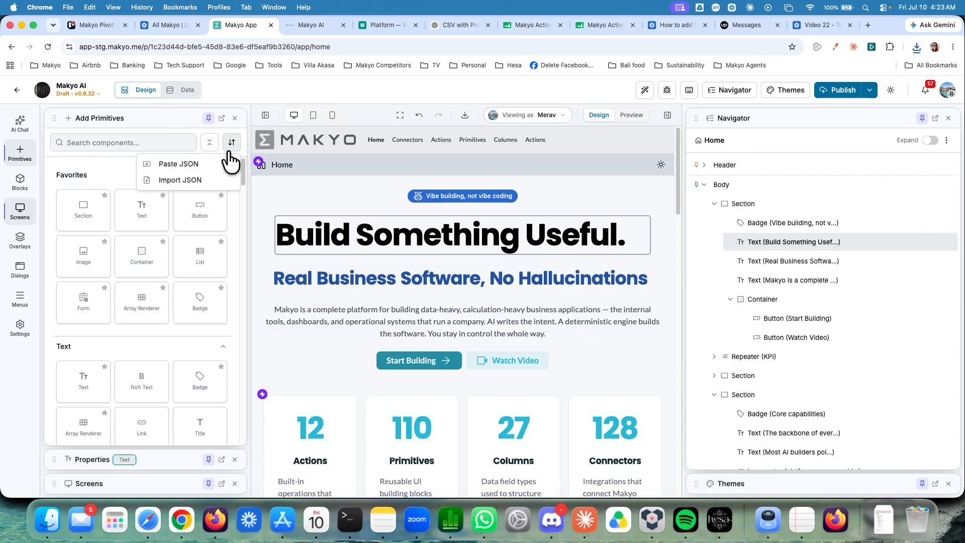
click(200, 182)
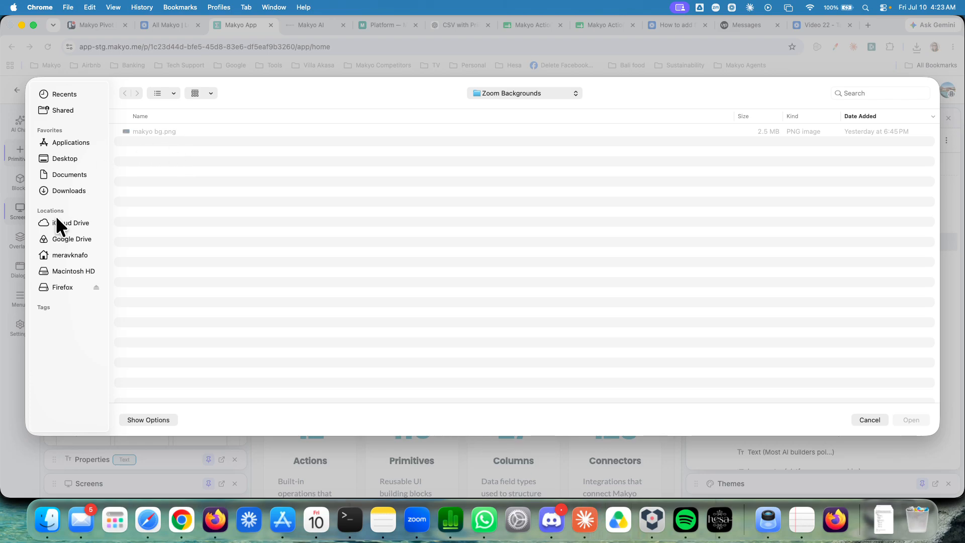
click(63, 190)
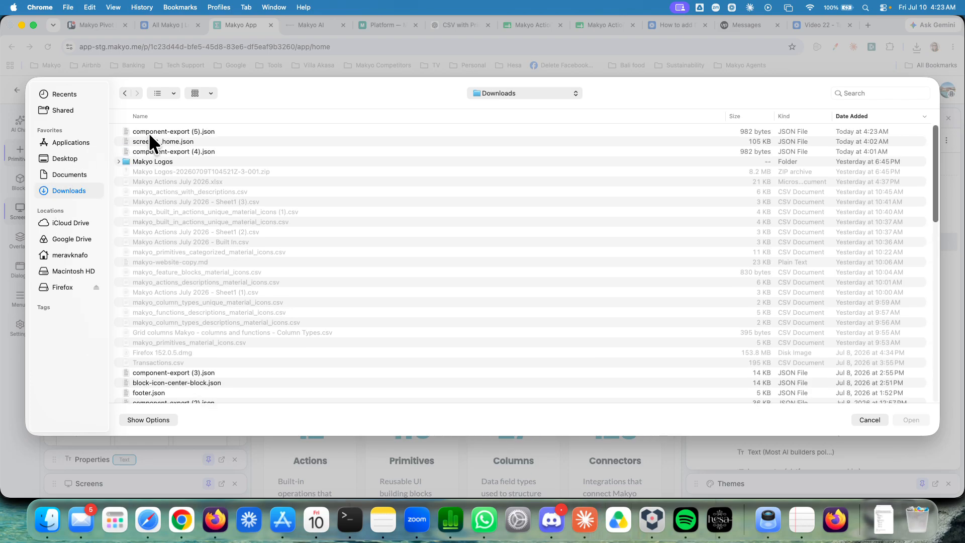
click(151, 132)
double_click(151, 132)
scroll(384, 292, down, 10)
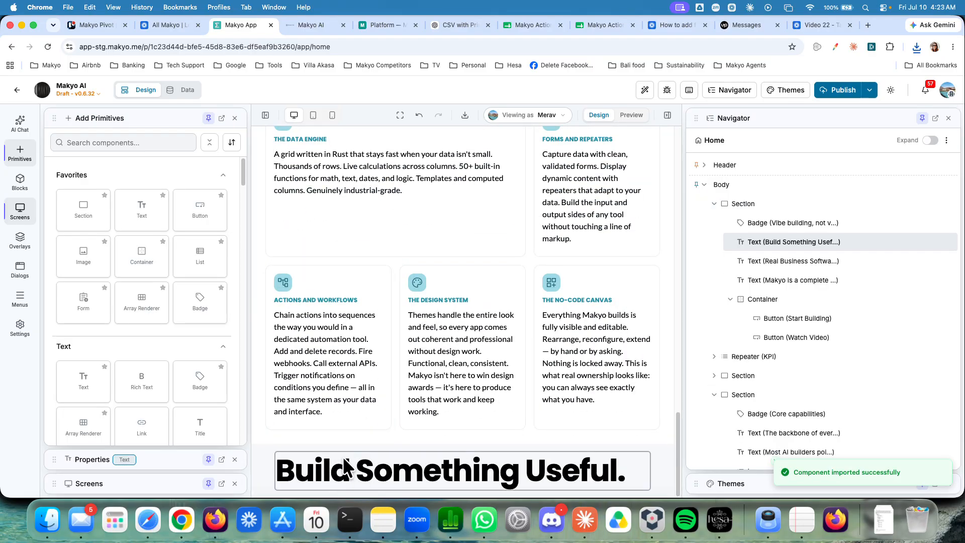
right_click(379, 478)
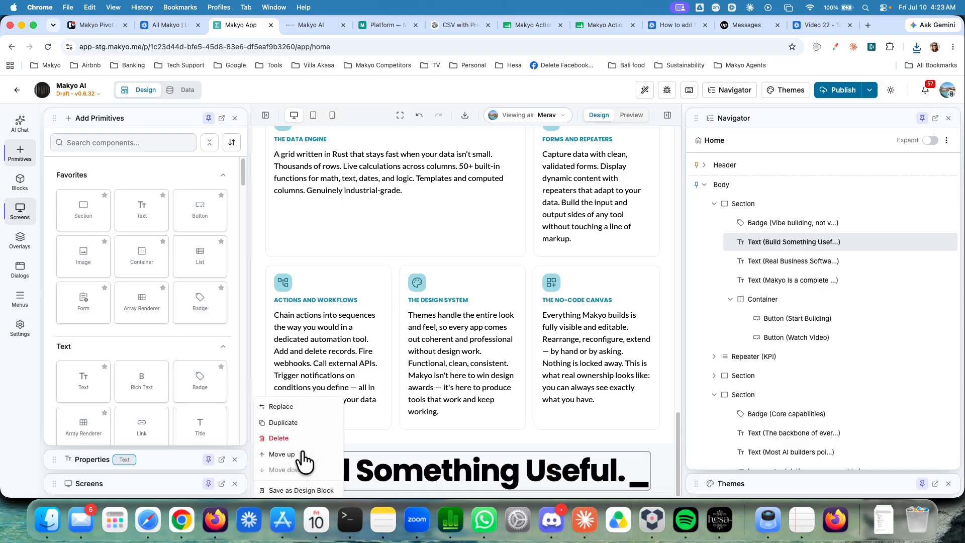
click(279, 438)
scroll(461, 393, up, 15)
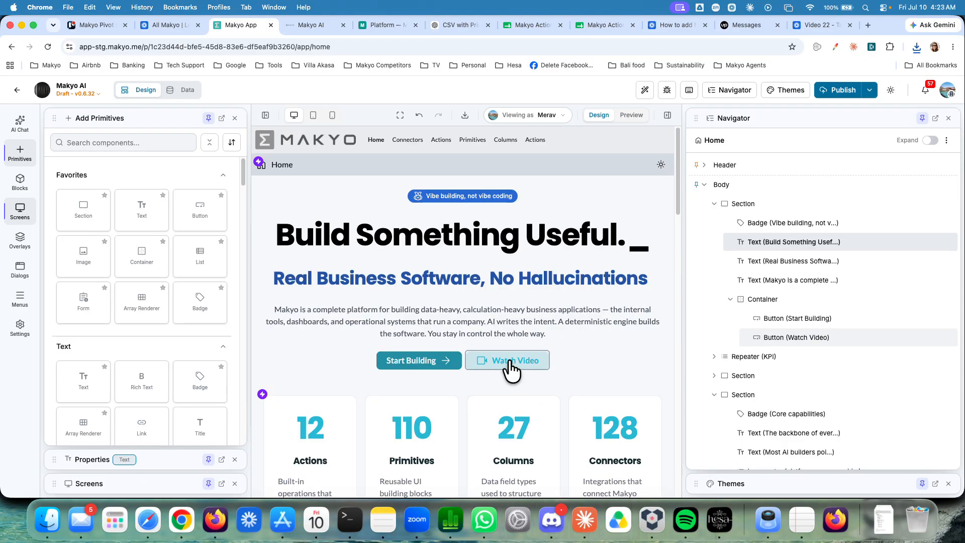
Copy the JSON of the entire first section in the Home screen's body.
click(744, 205)
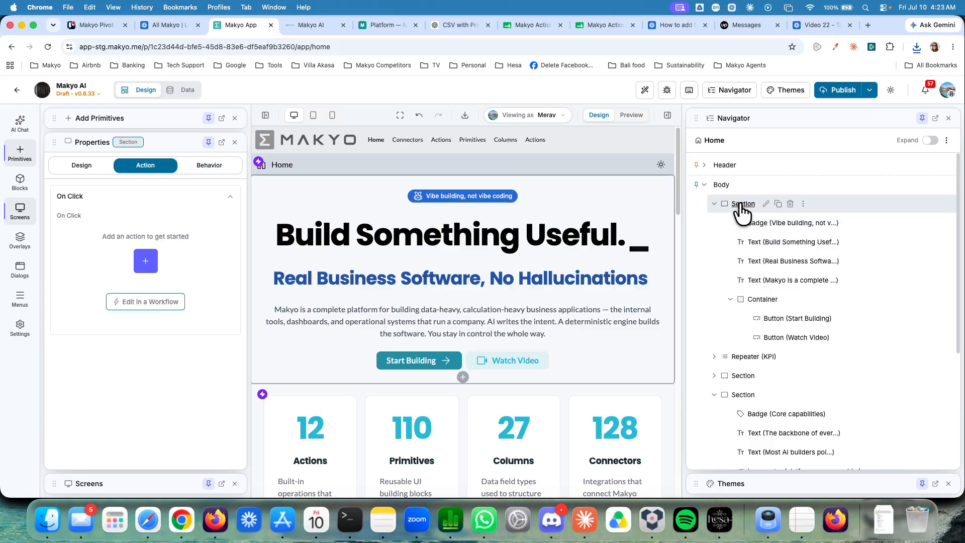
click(801, 204)
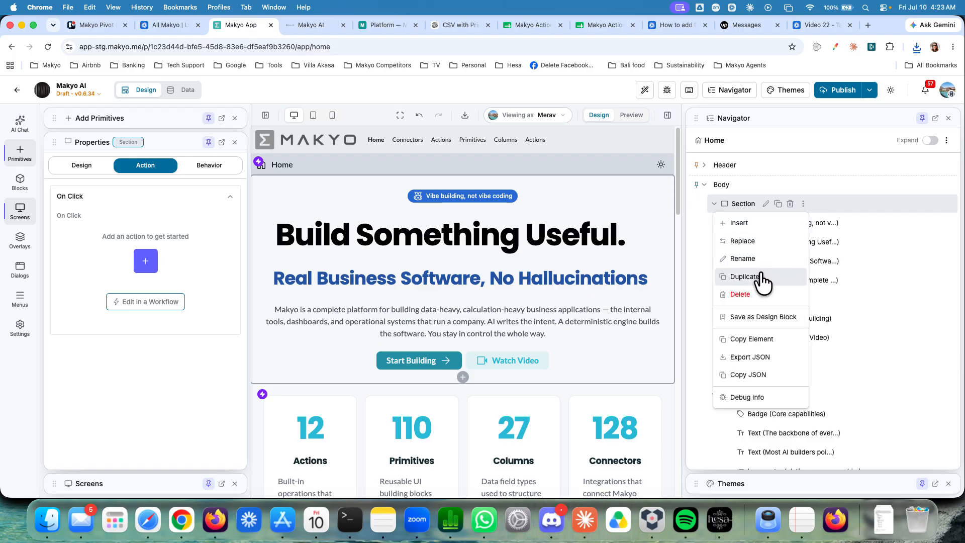
click(735, 377)
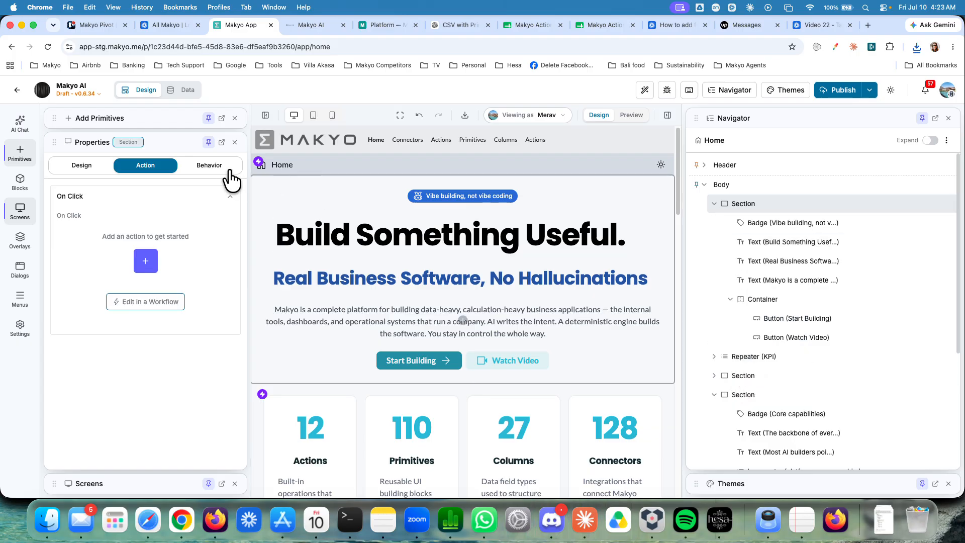
Import the section by pasting its copied JSON onto the Home screen, and delete the imported section.
click(164, 121)
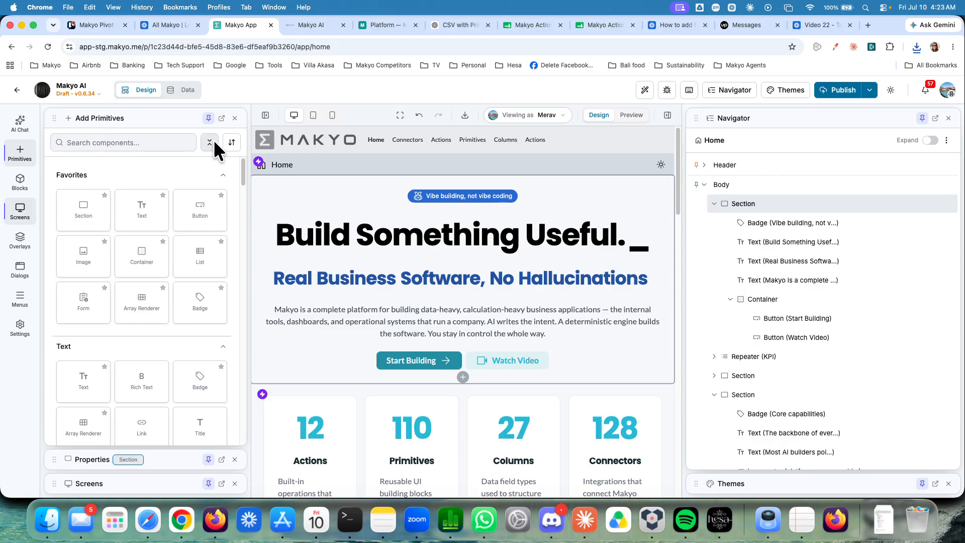
click(232, 143)
click(210, 165)
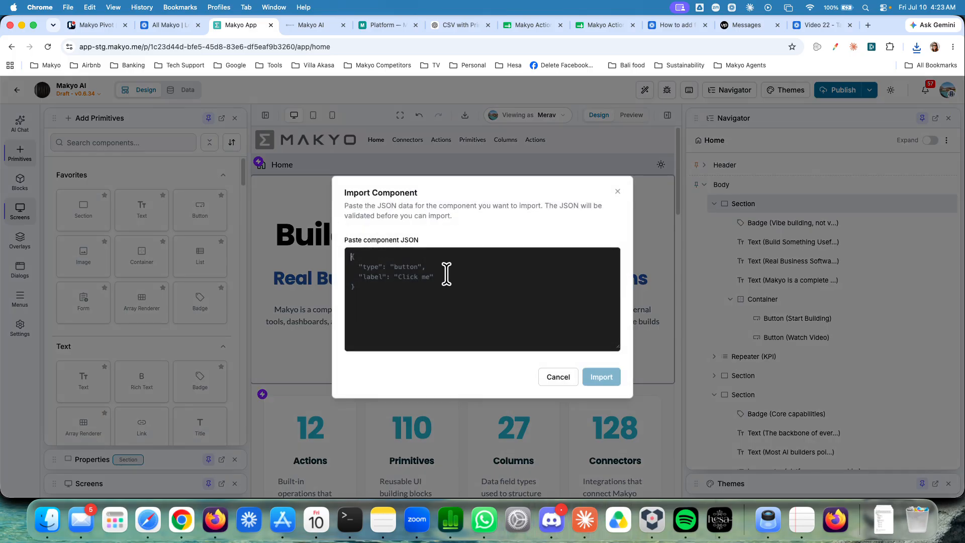
click(442, 272)
key(super+v)
scroll(442, 280, down, 5)
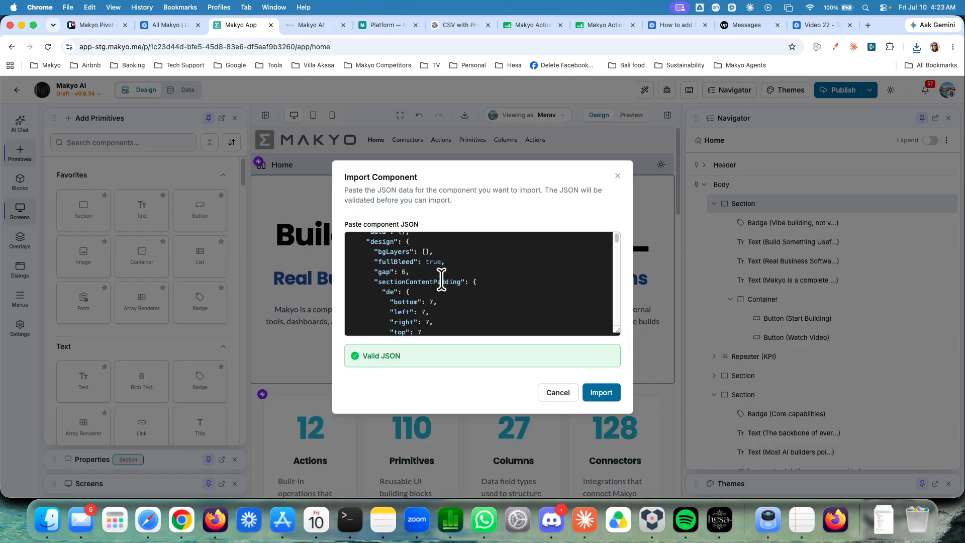
scroll(442, 280, down, 10)
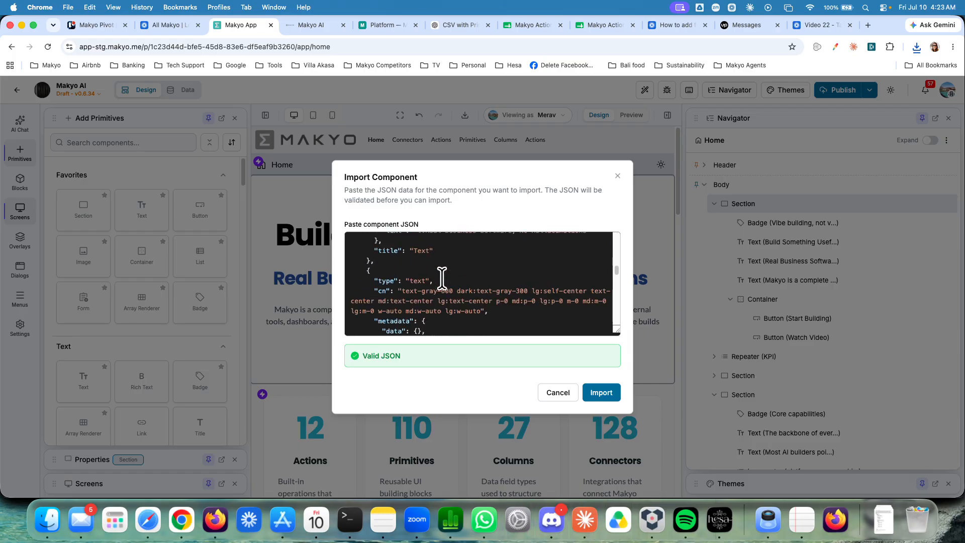
scroll(442, 280, down, 5)
click(598, 392)
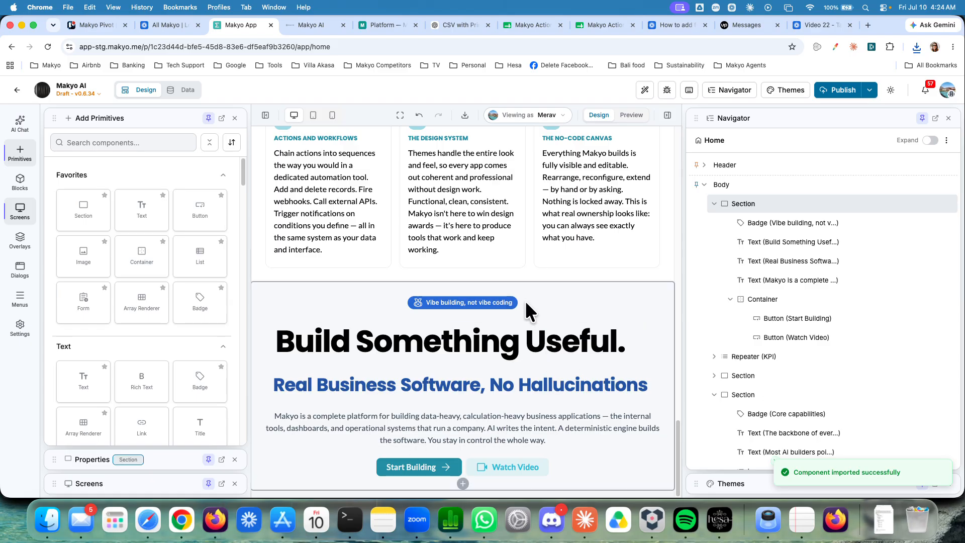
right_click(452, 327)
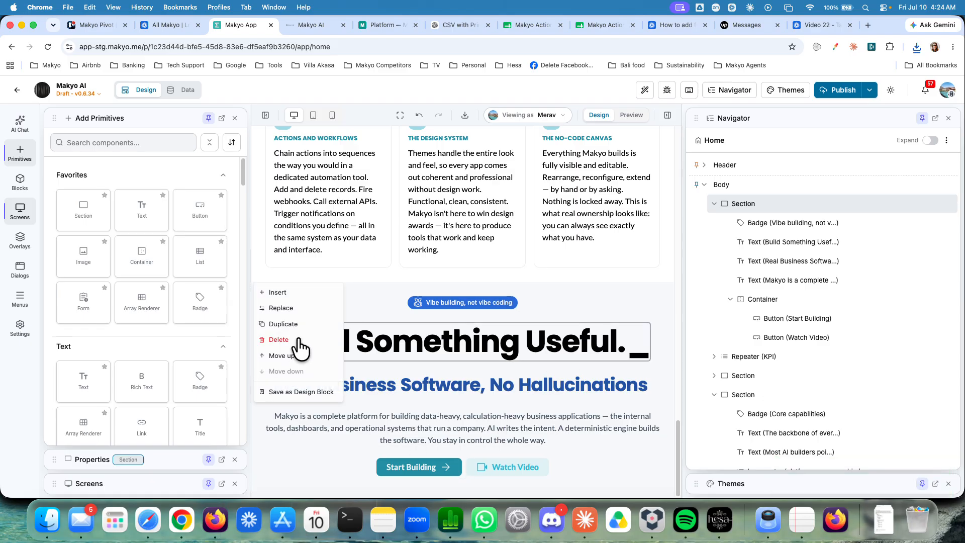
click(286, 355)
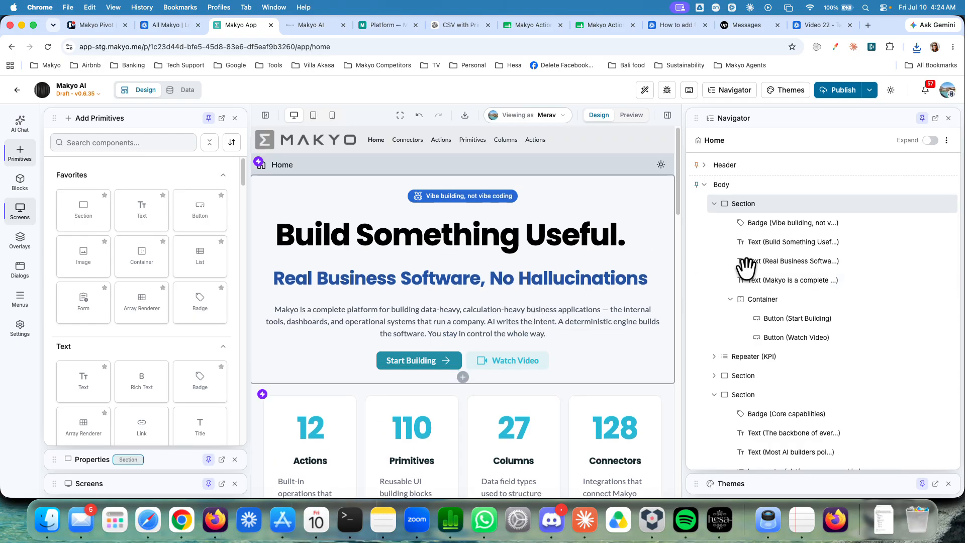
Collapse the first and last sections in the Home screen's component tree and look over the page.
click(714, 204)
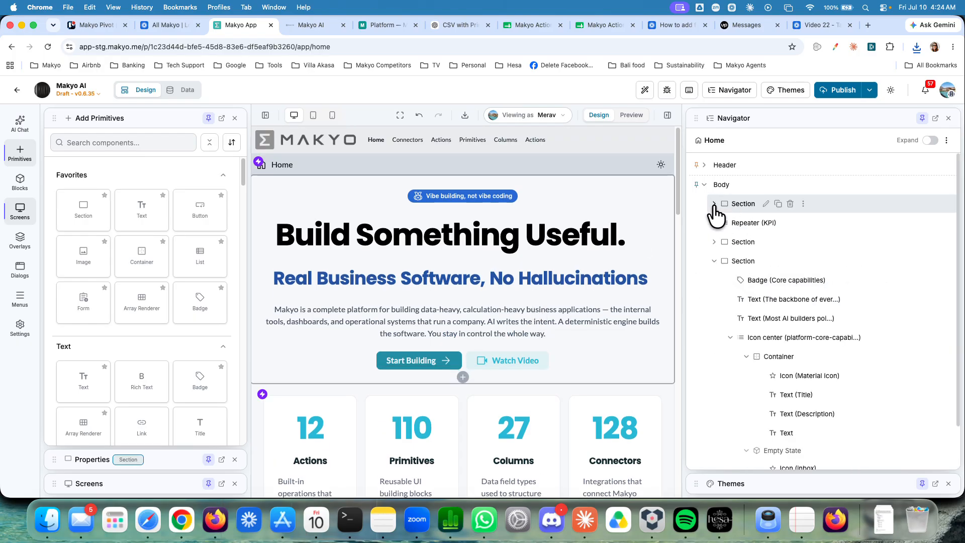
click(714, 261)
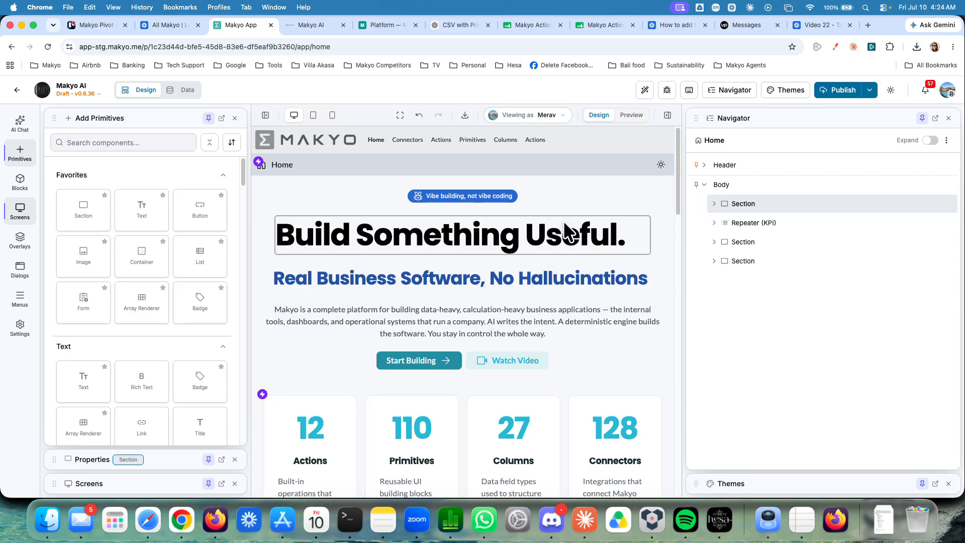
scroll(558, 262, down, 15)
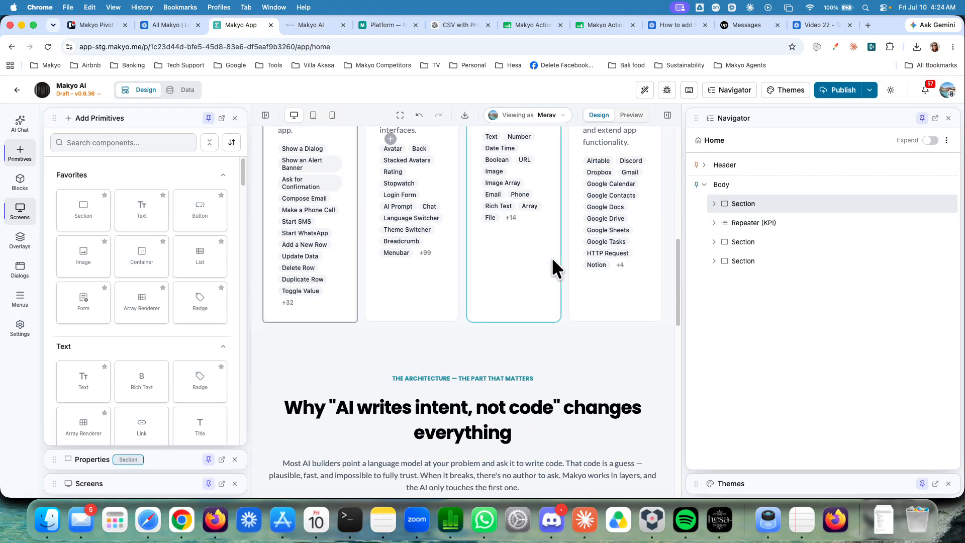
scroll(556, 257, up, 15)
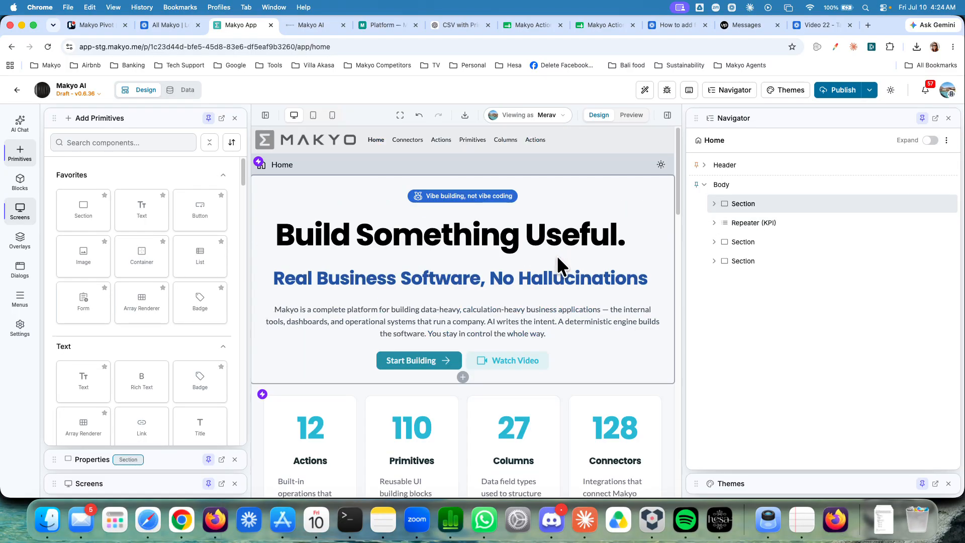
Open the Home screen's own options to examine the choices for exporting or copying the whole screen as JSON.
click(948, 141)
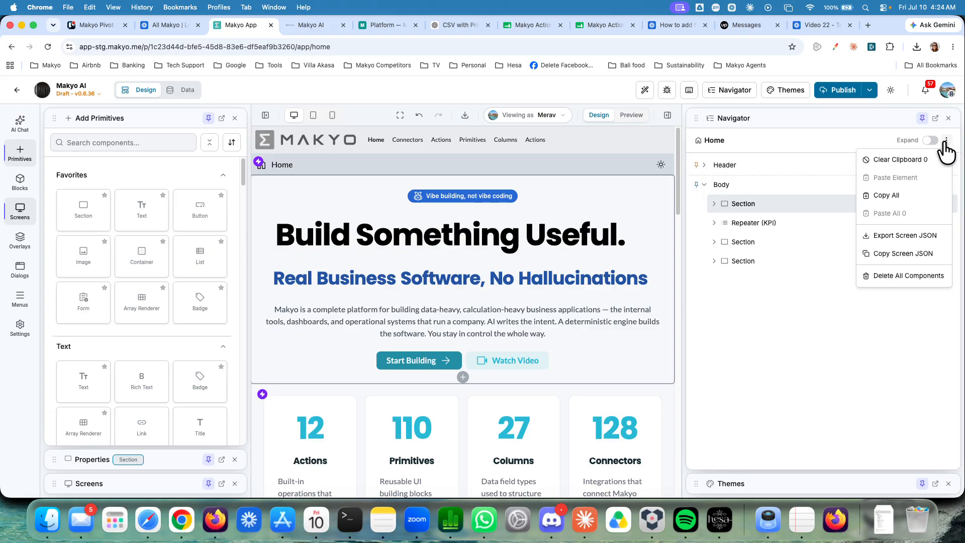
click(732, 149)
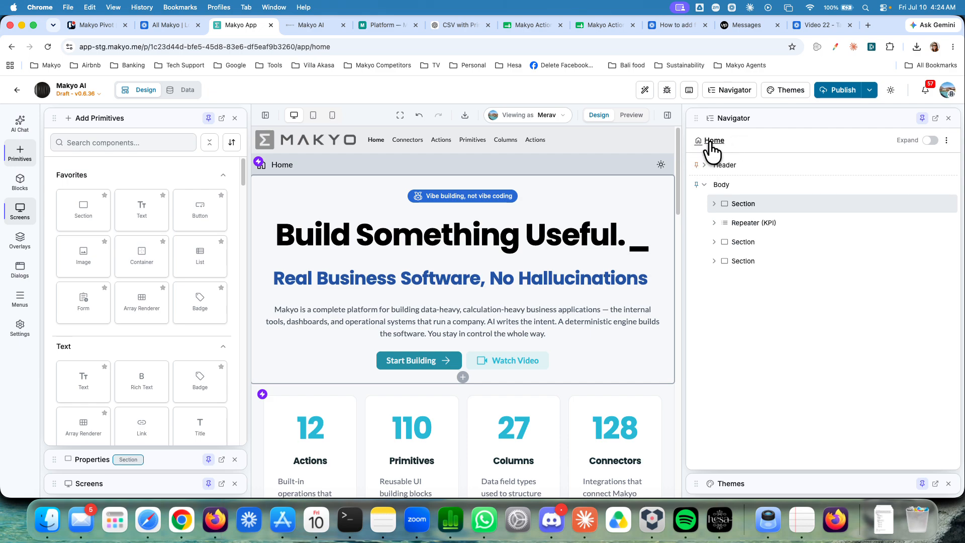
click(947, 141)
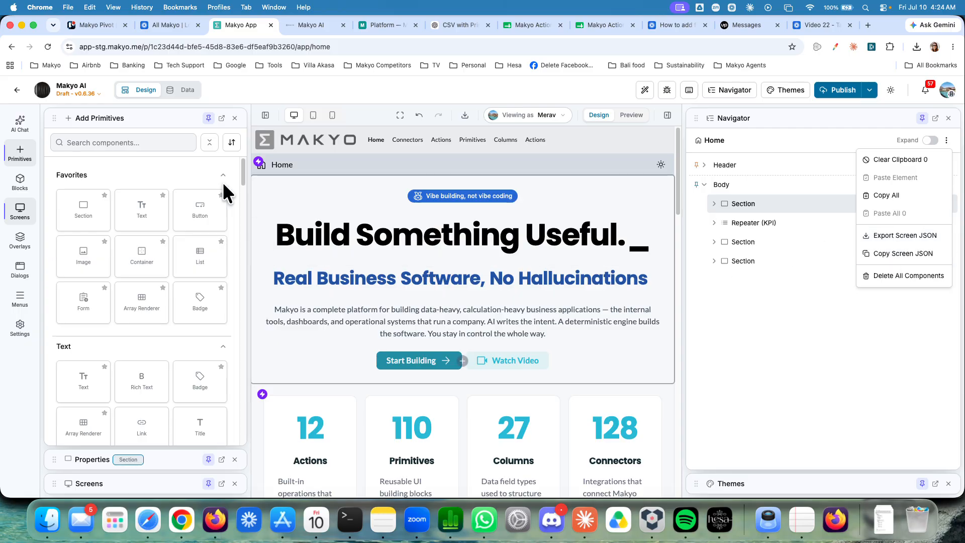
Open the Screens list's transfer options to examine the choices for pasting, exporting, importing and copying JSON, and collapse the list.
click(159, 123)
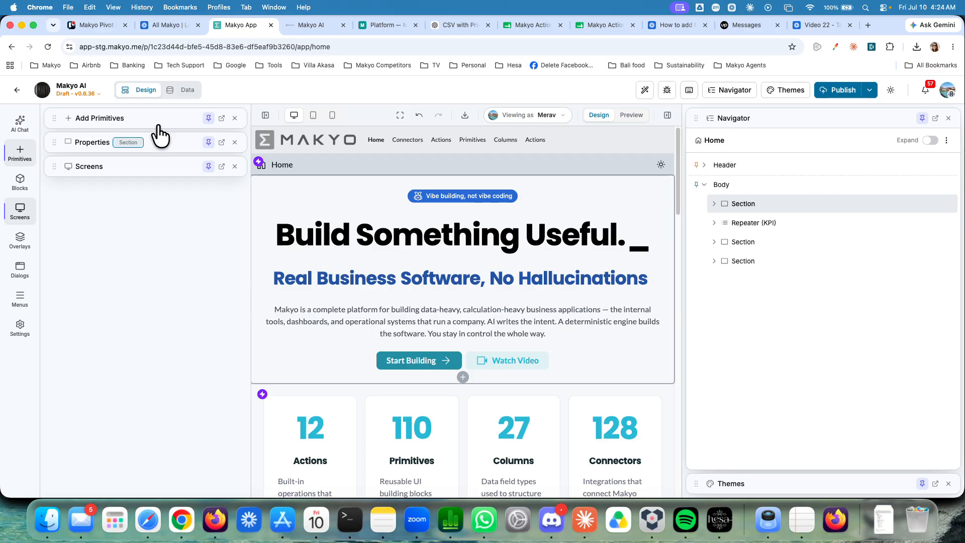
click(108, 170)
click(210, 191)
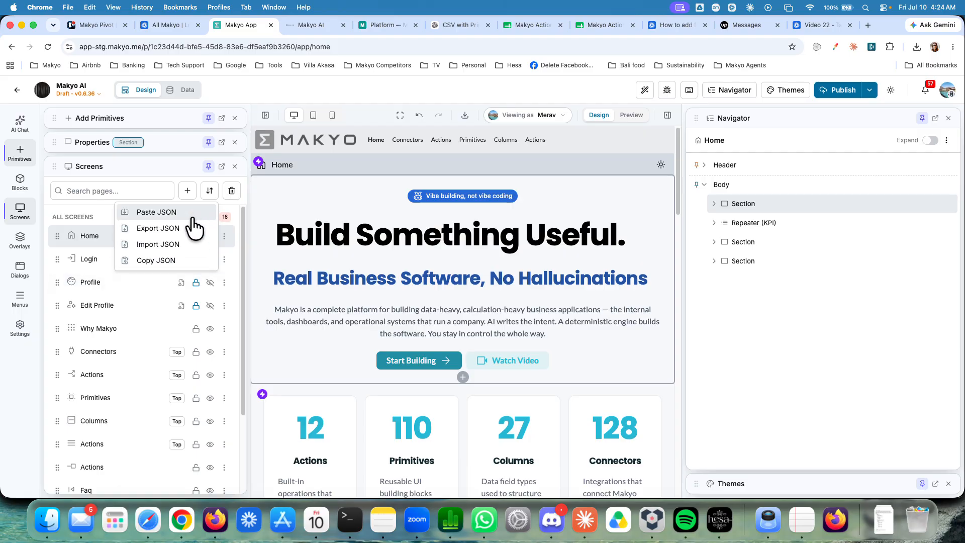
click(169, 169)
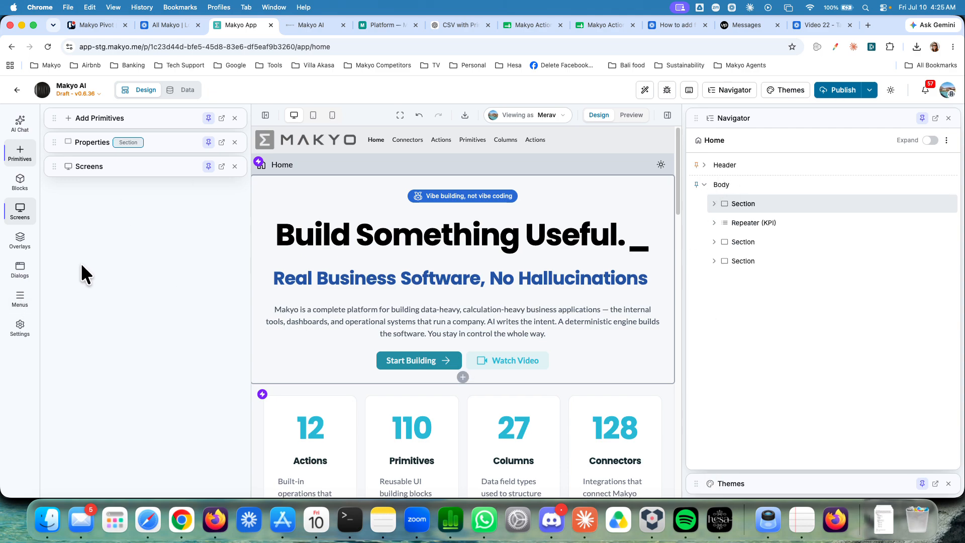
Examine the JSON options for the Profile menu and for the whole Menus list, and close Menus.
click(19, 297)
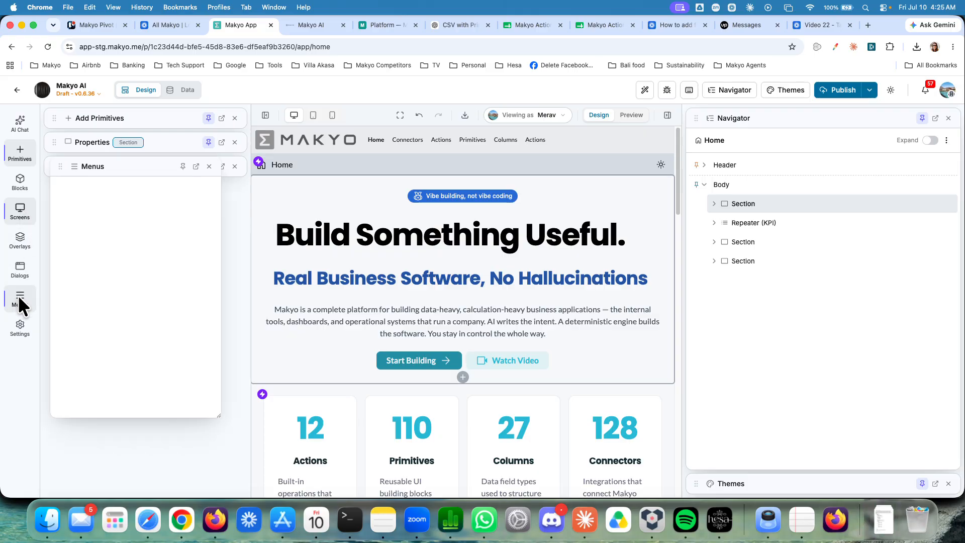
click(172, 237)
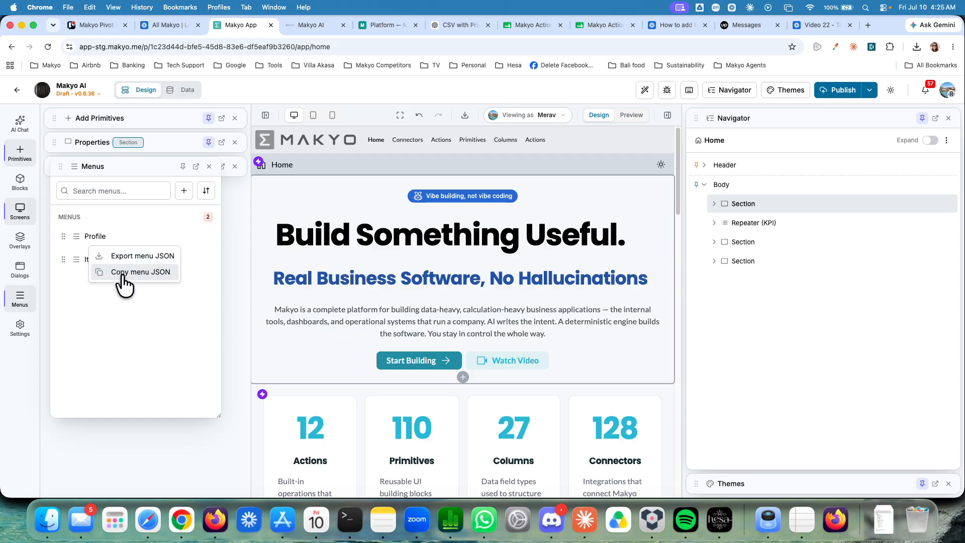
click(207, 191)
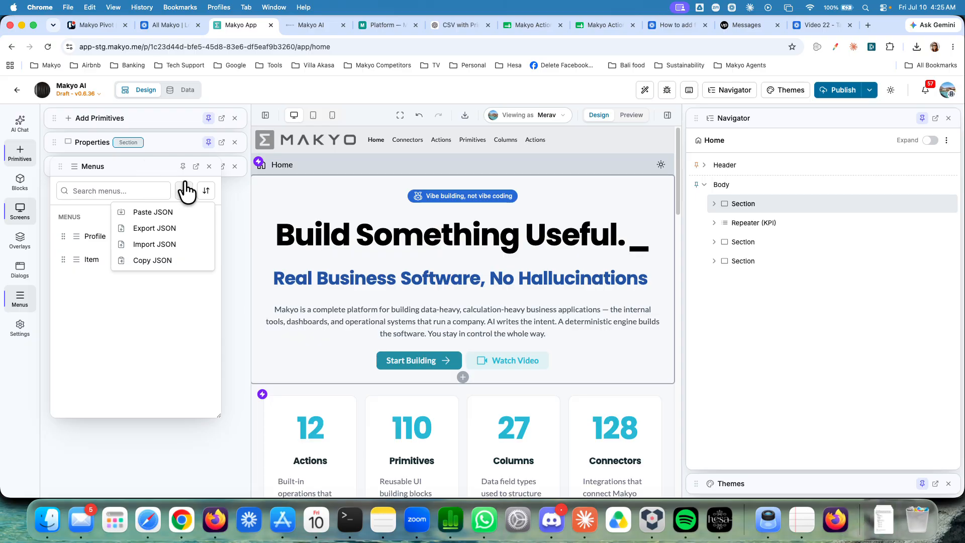
click(208, 167)
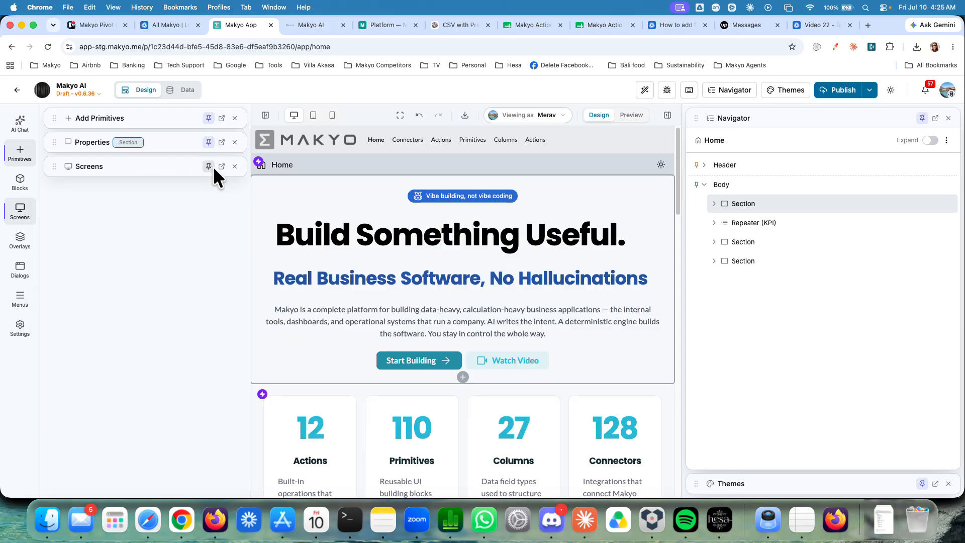
Open the Start Building button's On Click action in the workflow editor, copy the sequence's JSON, and close the editor.
click(409, 360)
click(148, 294)
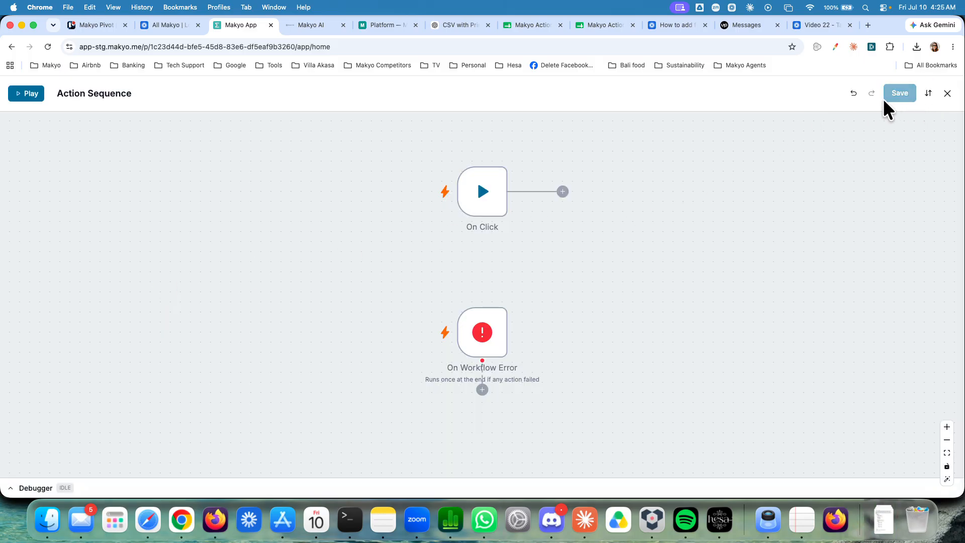
click(929, 94)
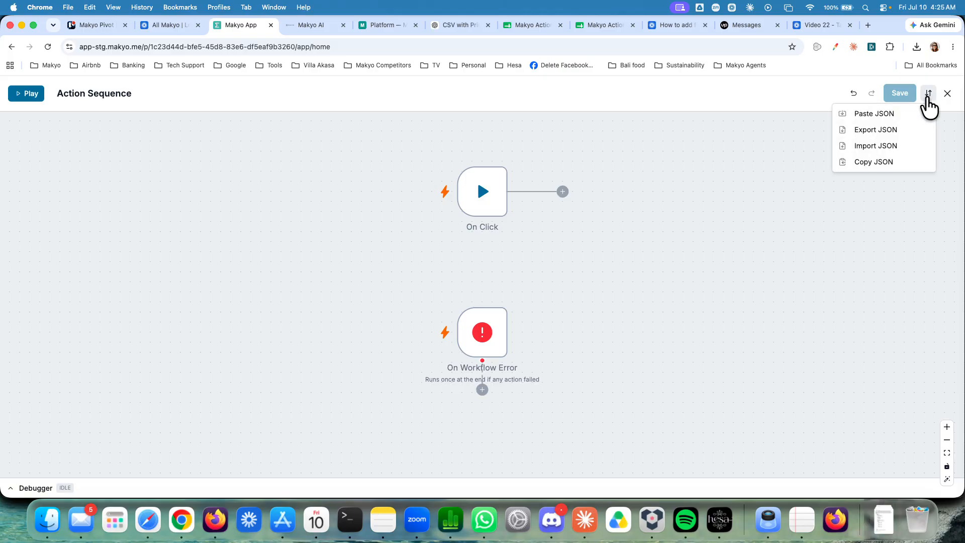
click(874, 163)
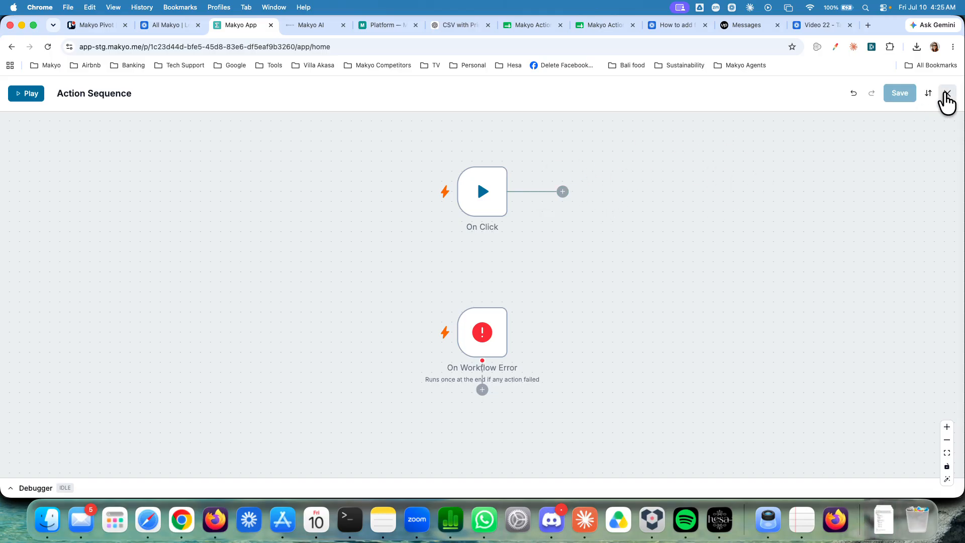
click(928, 94)
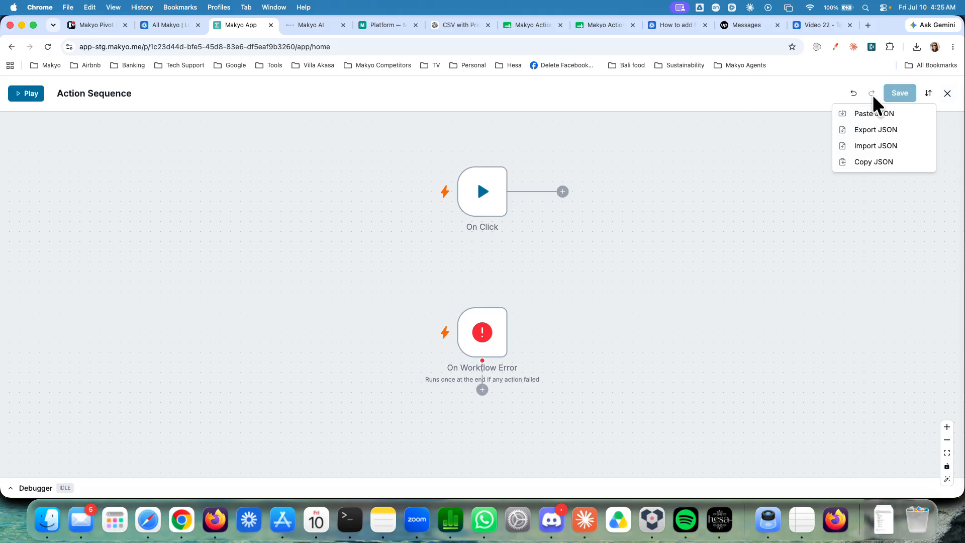
click(948, 94)
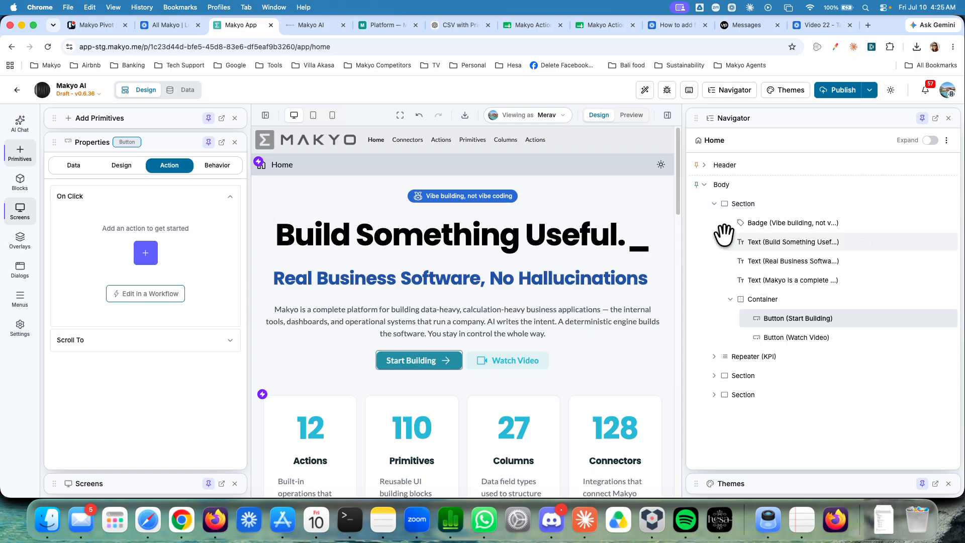
Copy the Home screen's first section as an element, paste it into the Connectors screen, and look over the page.
click(803, 204)
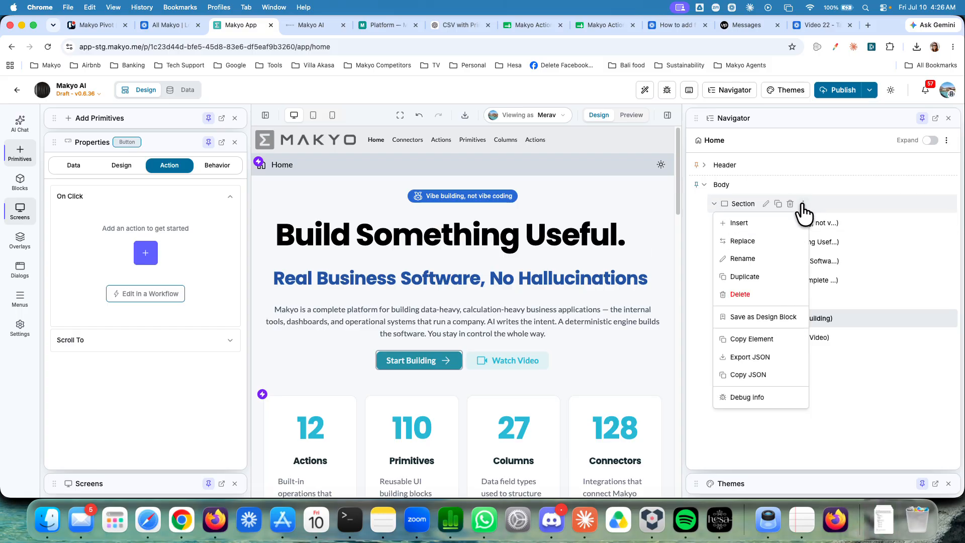
click(742, 340)
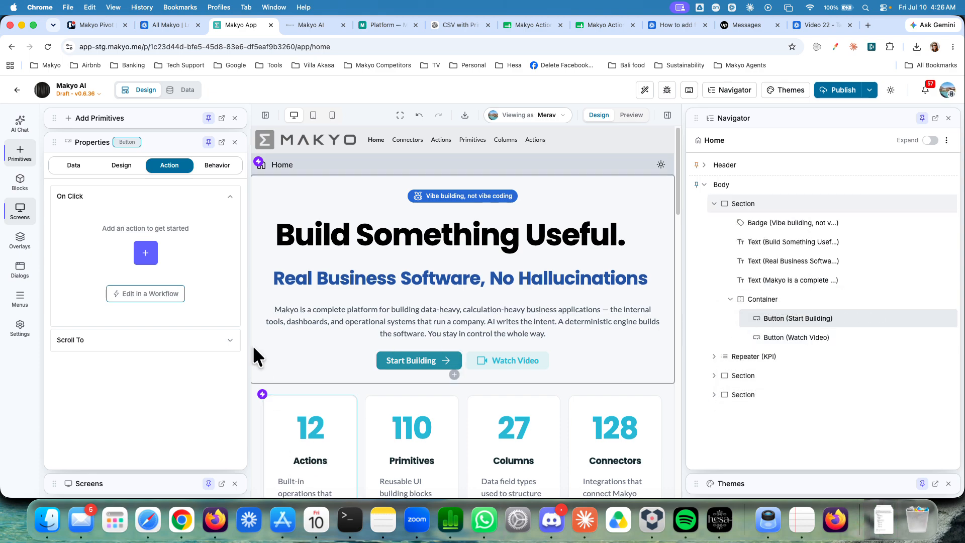
click(406, 143)
scroll(596, 268, down, 10)
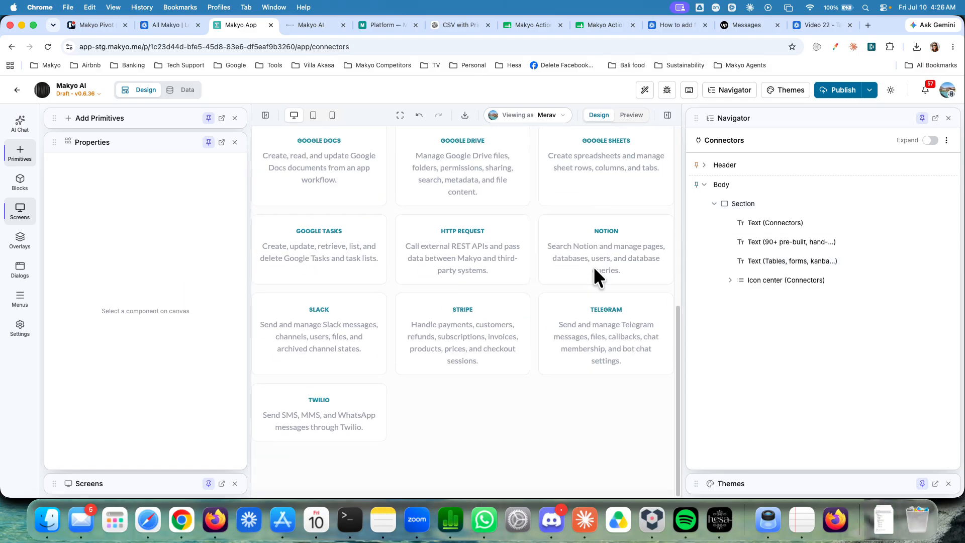
click(947, 141)
click(897, 177)
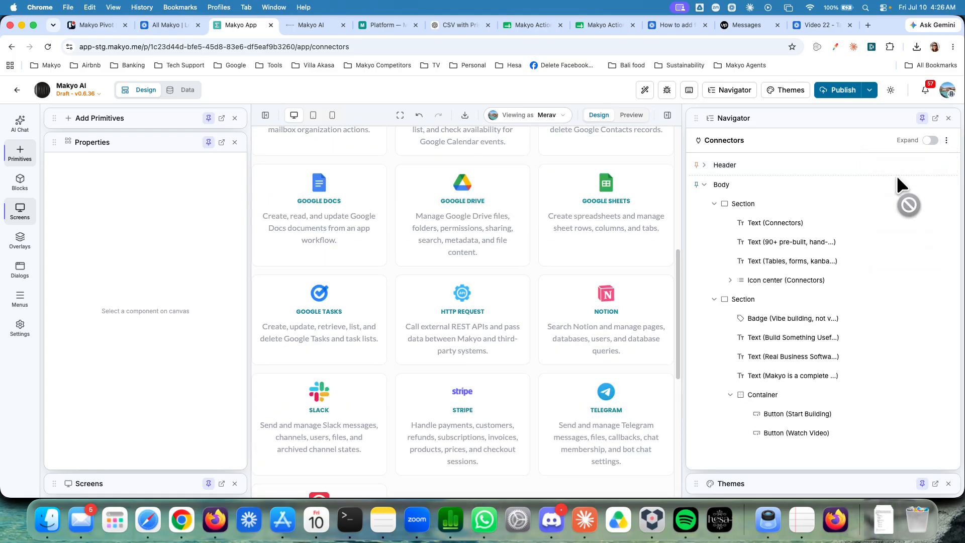
scroll(587, 275, down, 5)
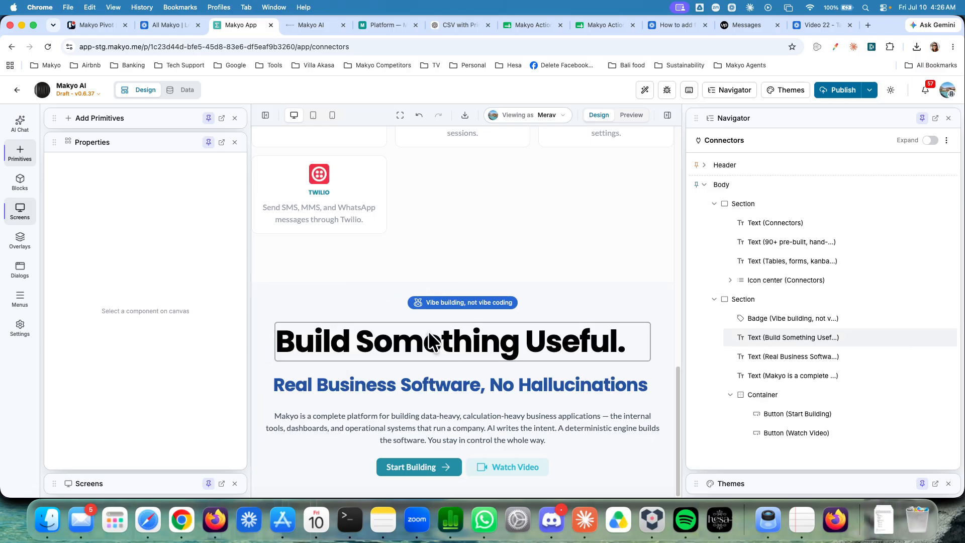
scroll(426, 327, up, 10)
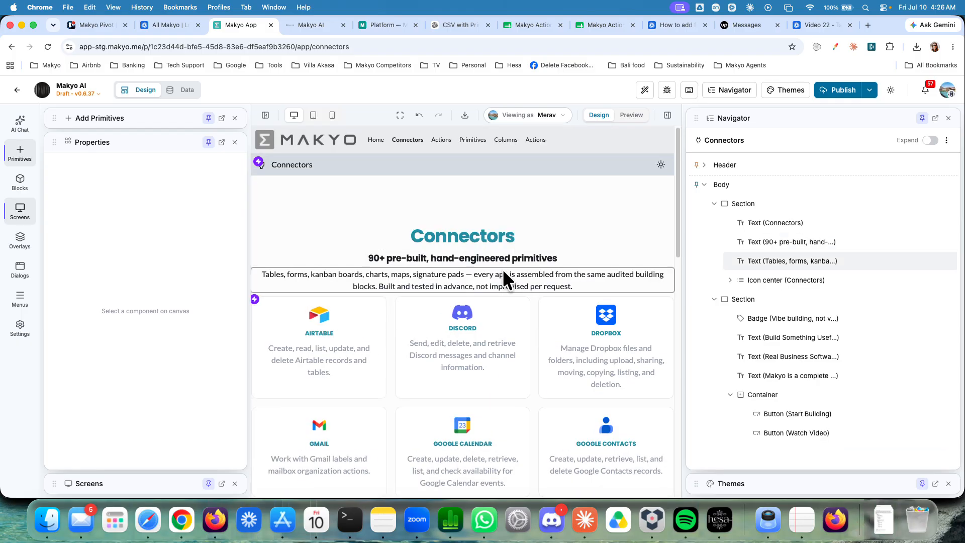